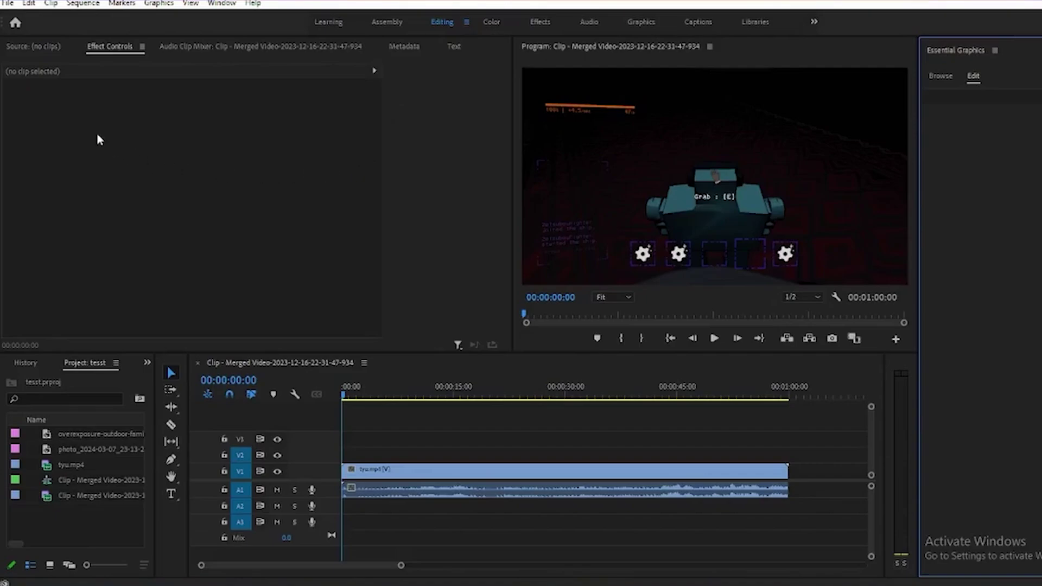
Add a caption track with Format CEA-608 and Stream CC1 to the sequence
left_click(80, 4)
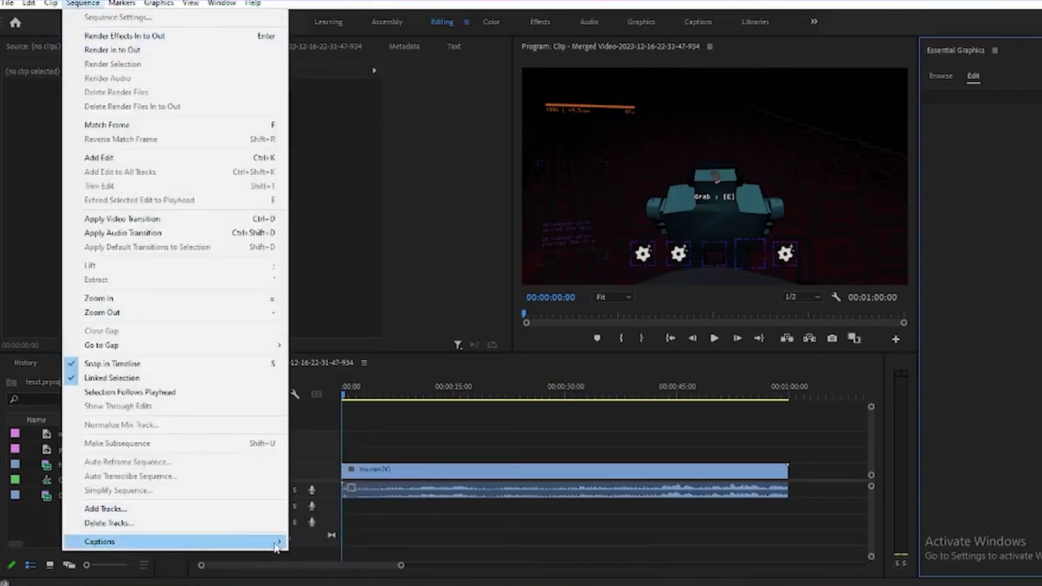
mouse_move(100, 542)
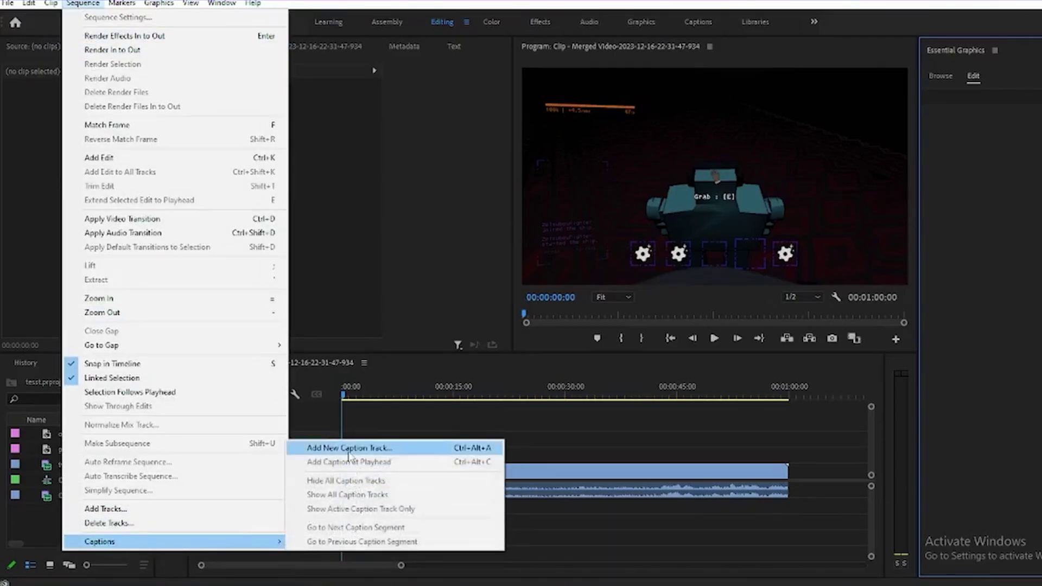
left_click(350, 449)
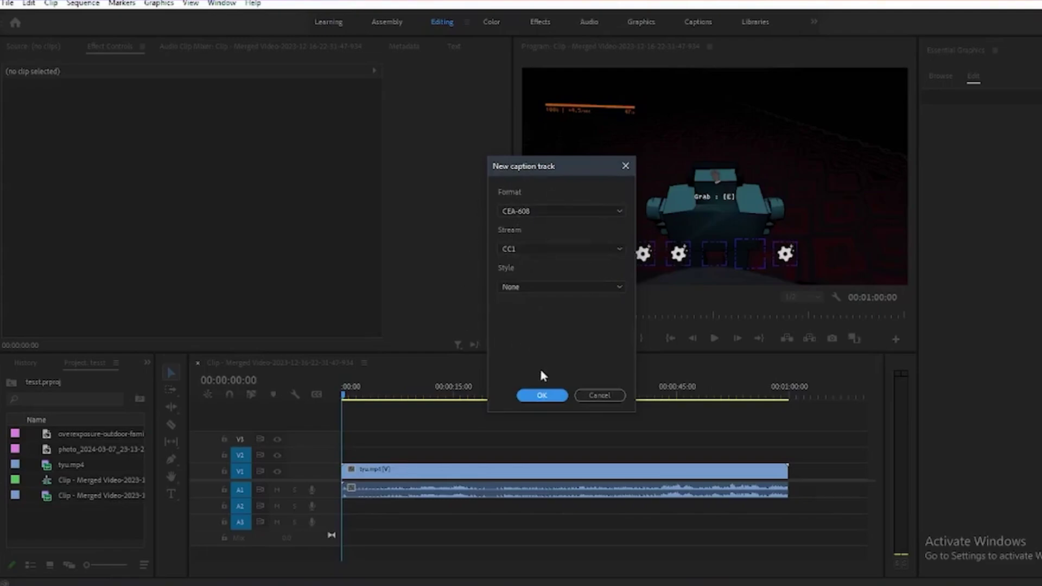
left_click(545, 395)
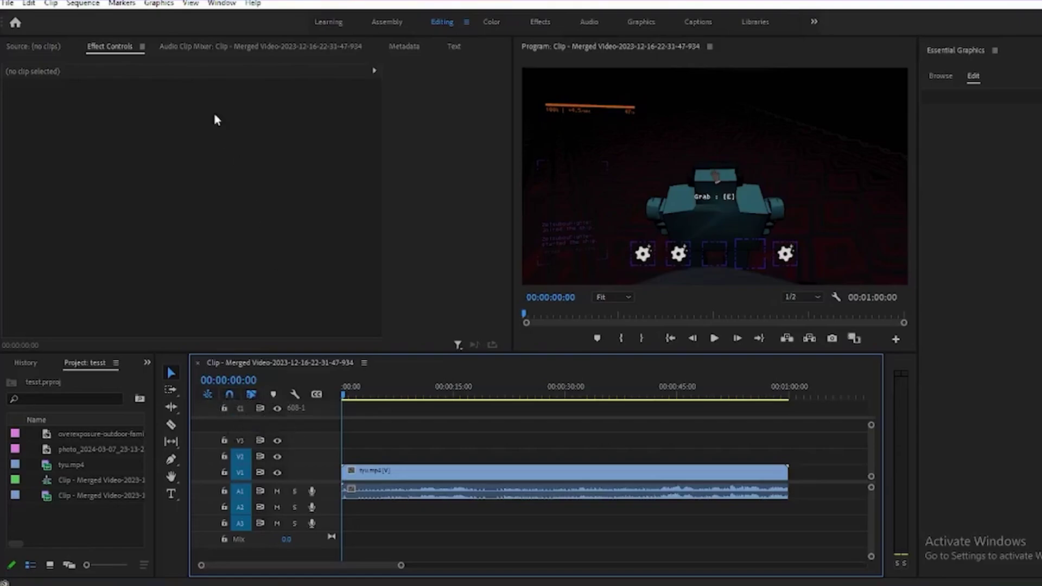
Dismiss the Sequence caption options and switch to the Captions workspace
left_click(83, 4)
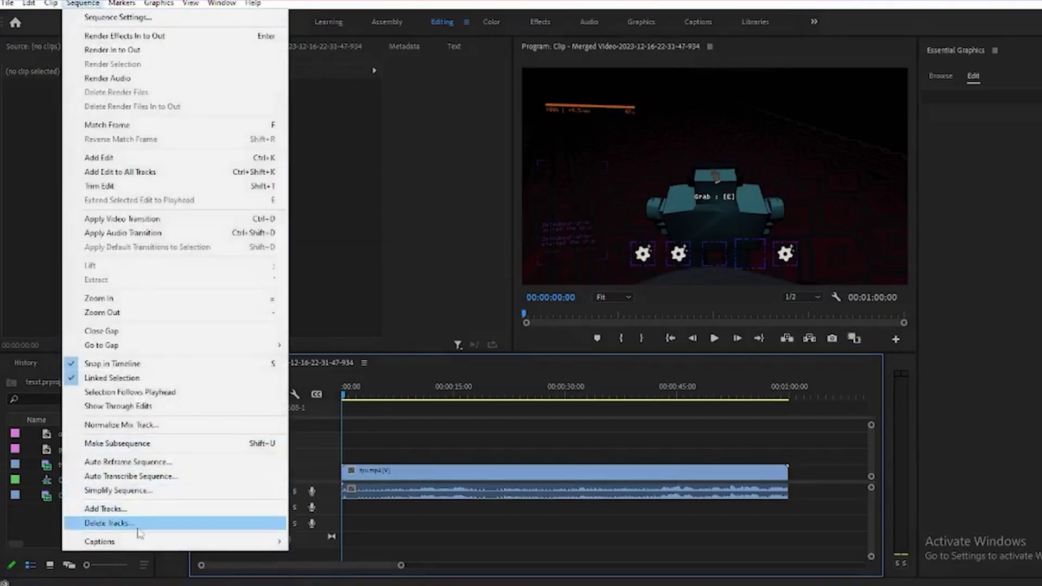
mouse_move(175, 542)
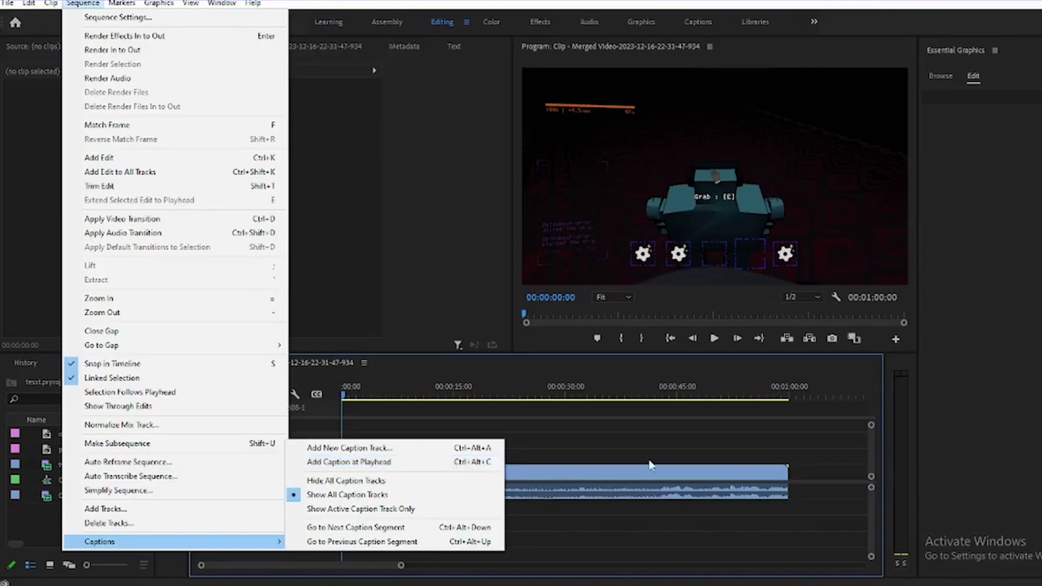
left_click(581, 370)
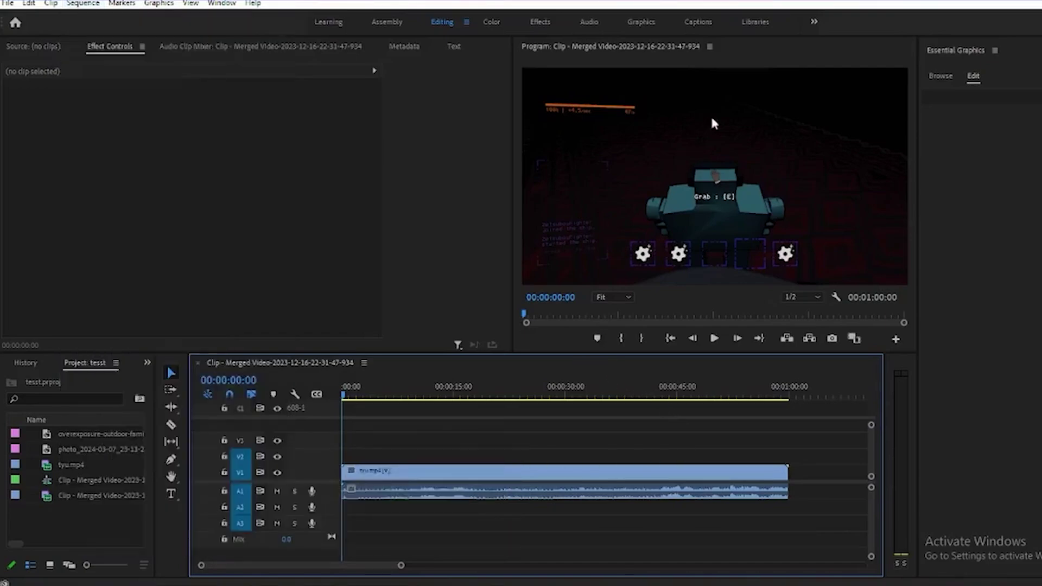
left_click(698, 22)
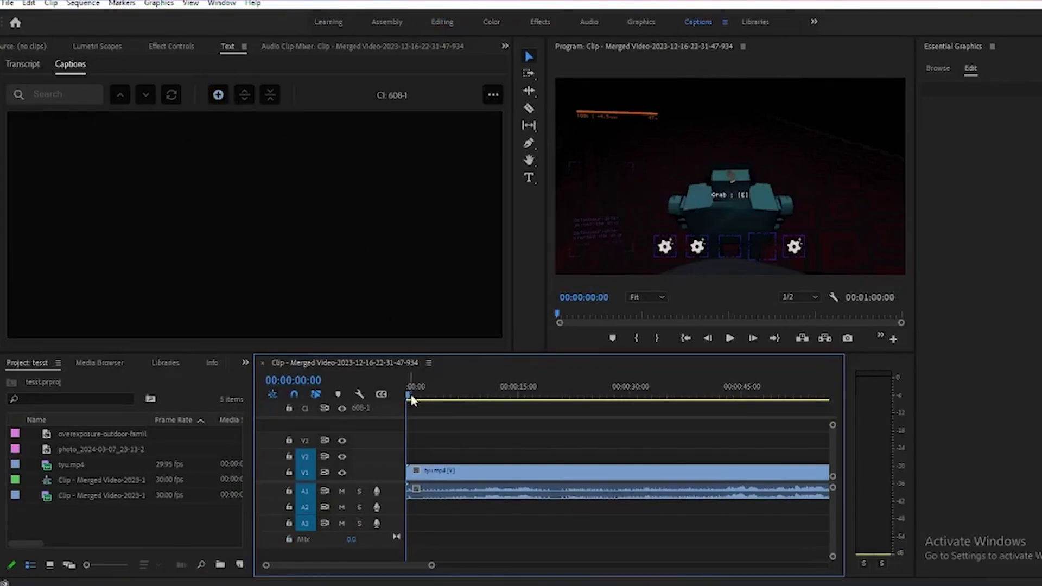
Add a 'New Caption' segment at 00:00:10:07 and select it in the timeline
left_click_drag(412, 399, 485, 405)
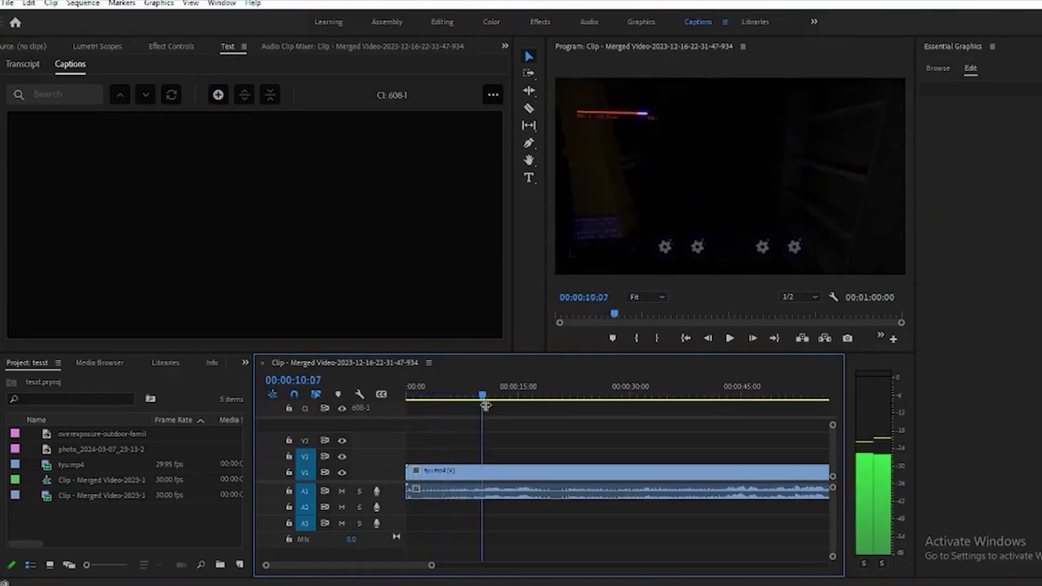
left_click(217, 97)
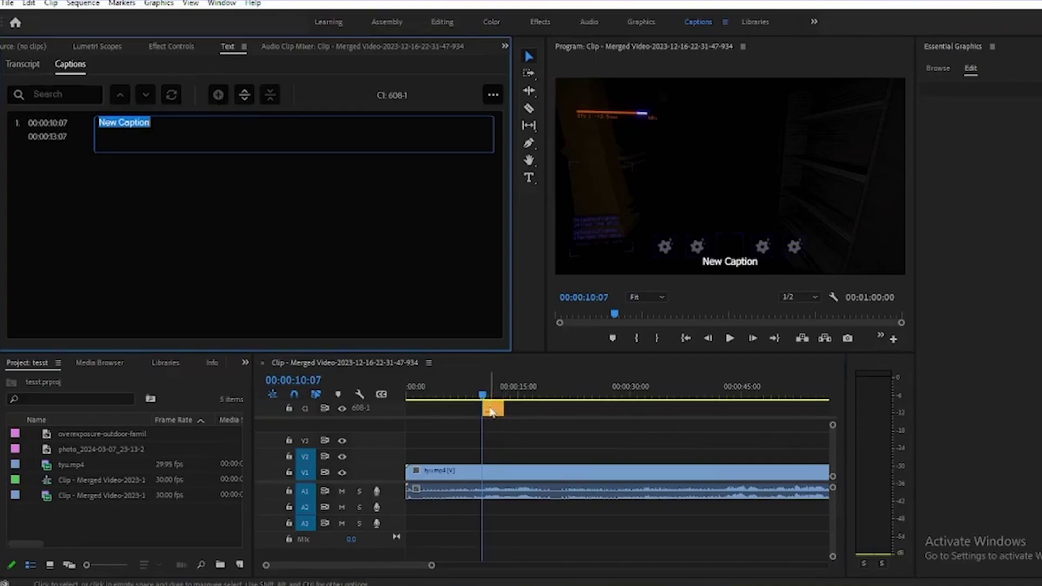
left_click(492, 412)
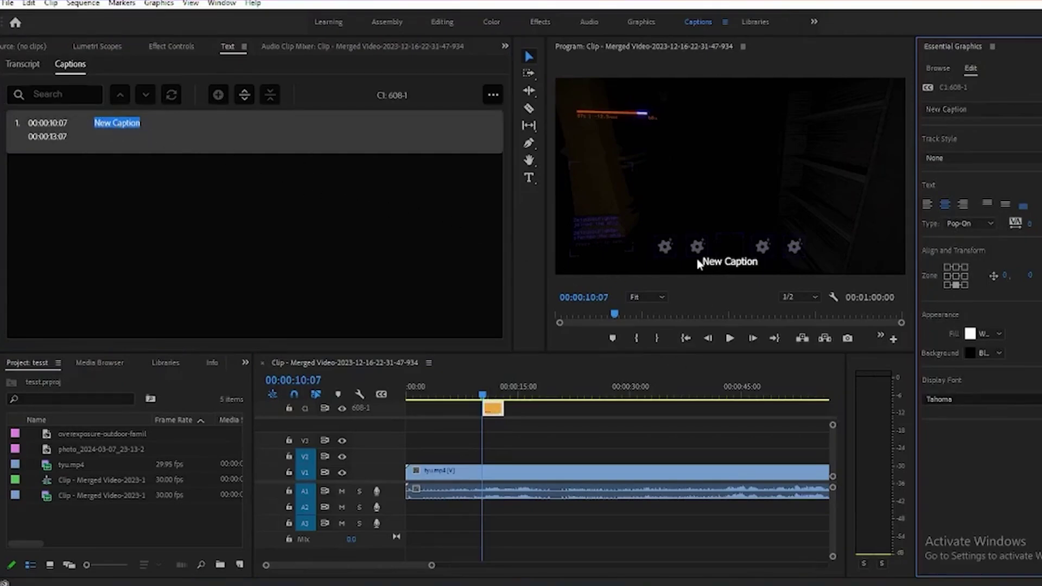
Replace the first caption's 'New Caption' text with 'Hello' in the Captions panel
left_click(143, 128)
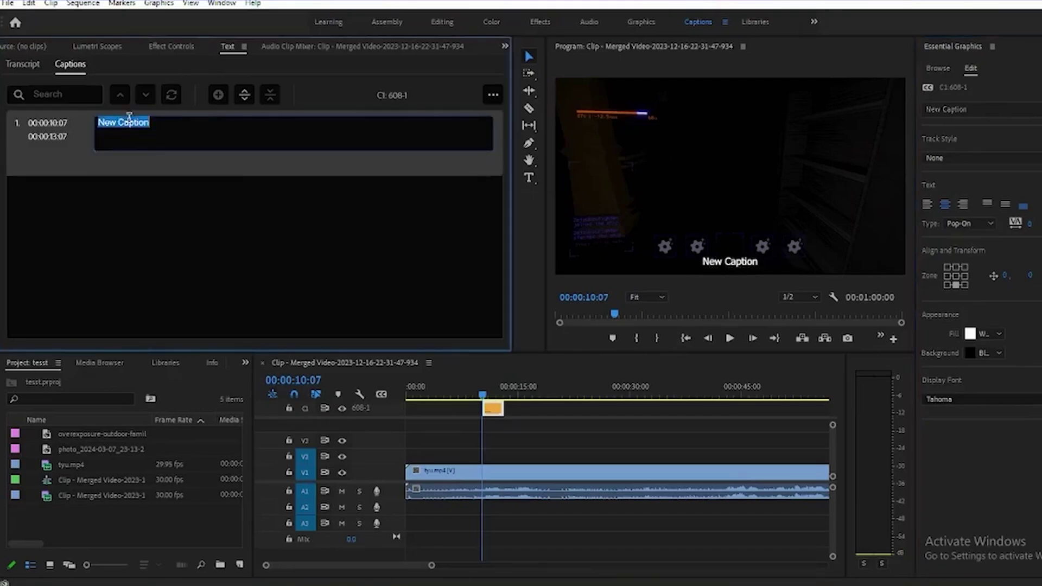
type("Hello")
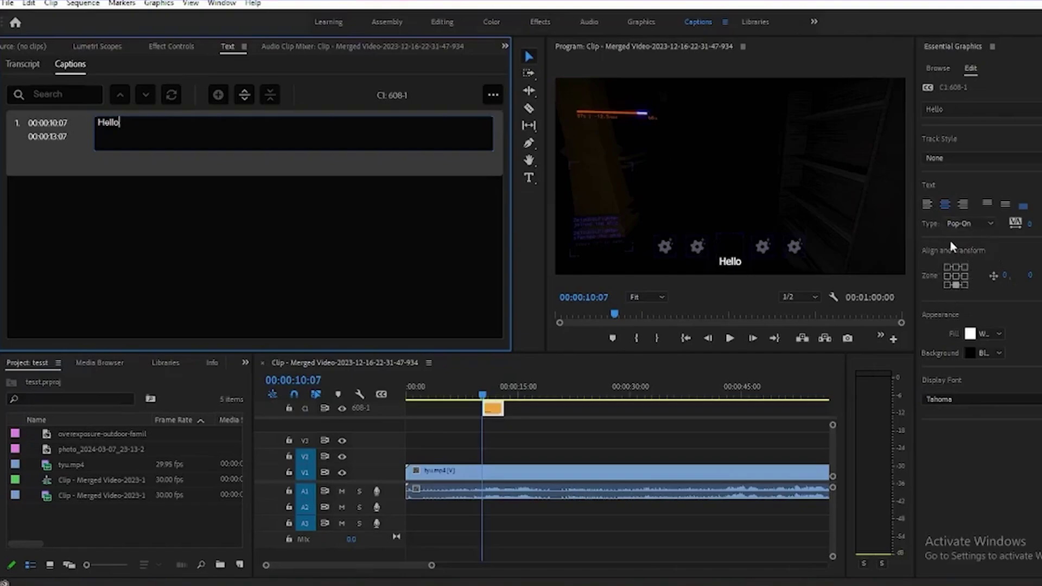
Set the Hello caption's alignment zone to bottom centre
left_click(956, 276)
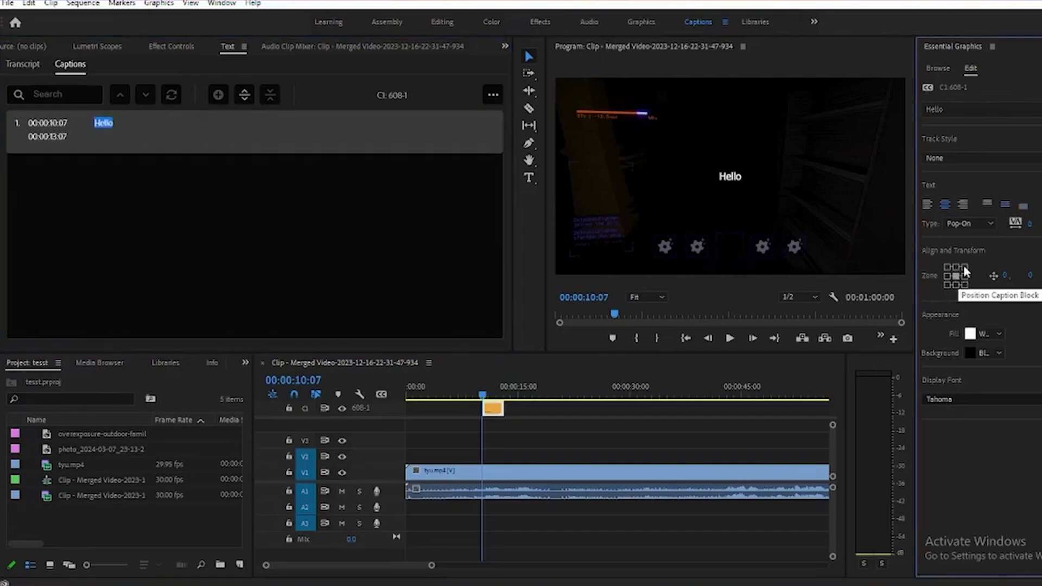
left_click(962, 266)
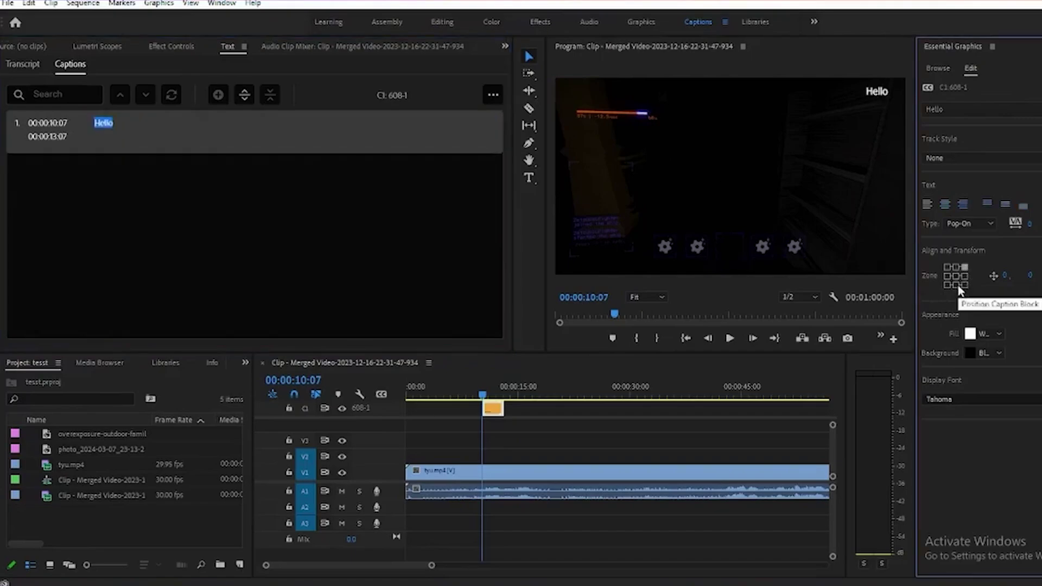
left_click(956, 286)
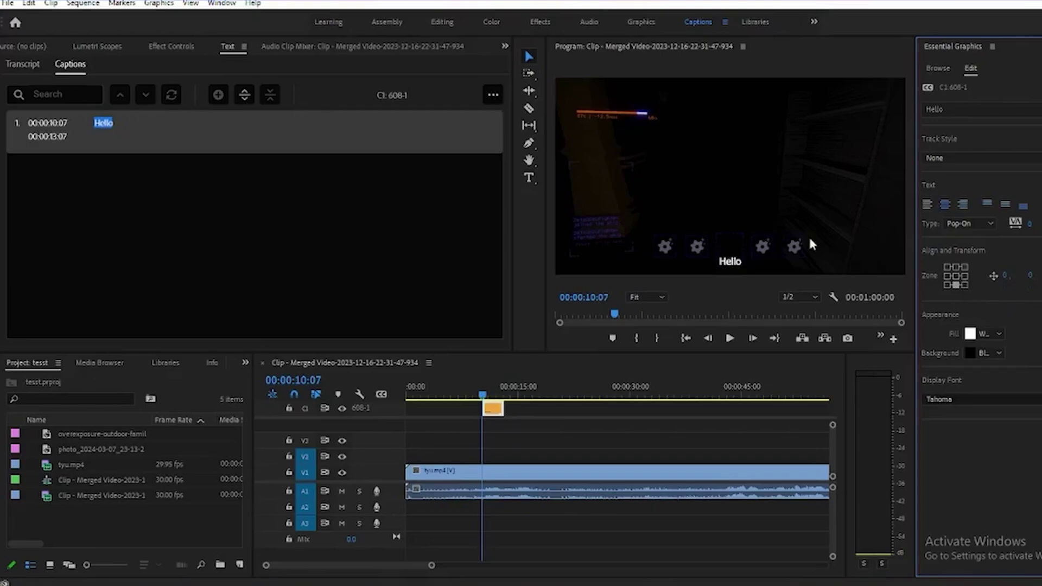
Reset the caption's X offset to 0 and commit the Y position value
mouse_move(1005, 277)
left_mouse_down()
mouse_move(920, 272)
mouse_move(1008, 278)
left_mouse_up()
left_click_drag(1006, 277, 1031, 277)
left_click(1031, 277)
key("Return")
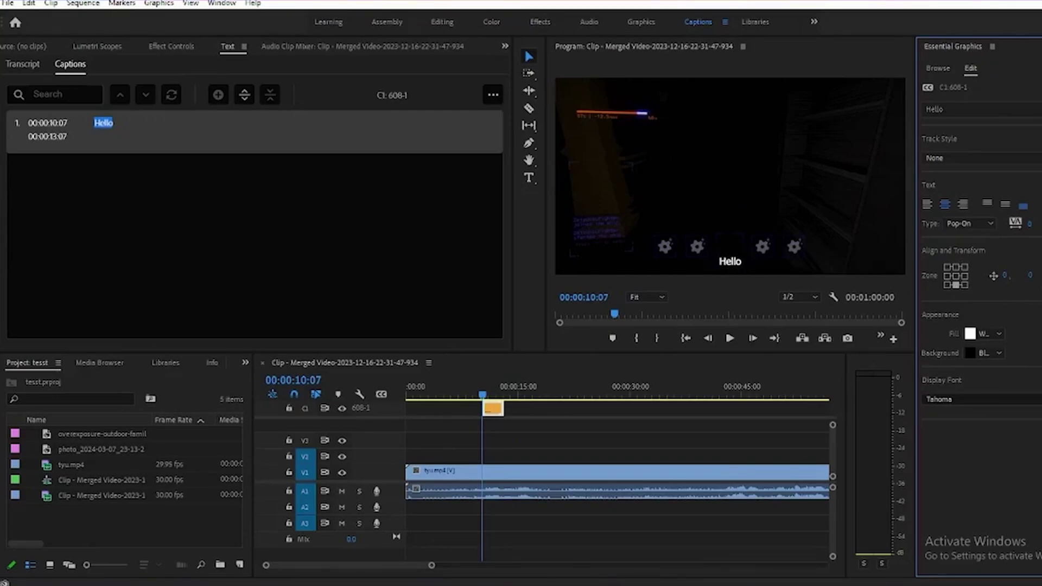